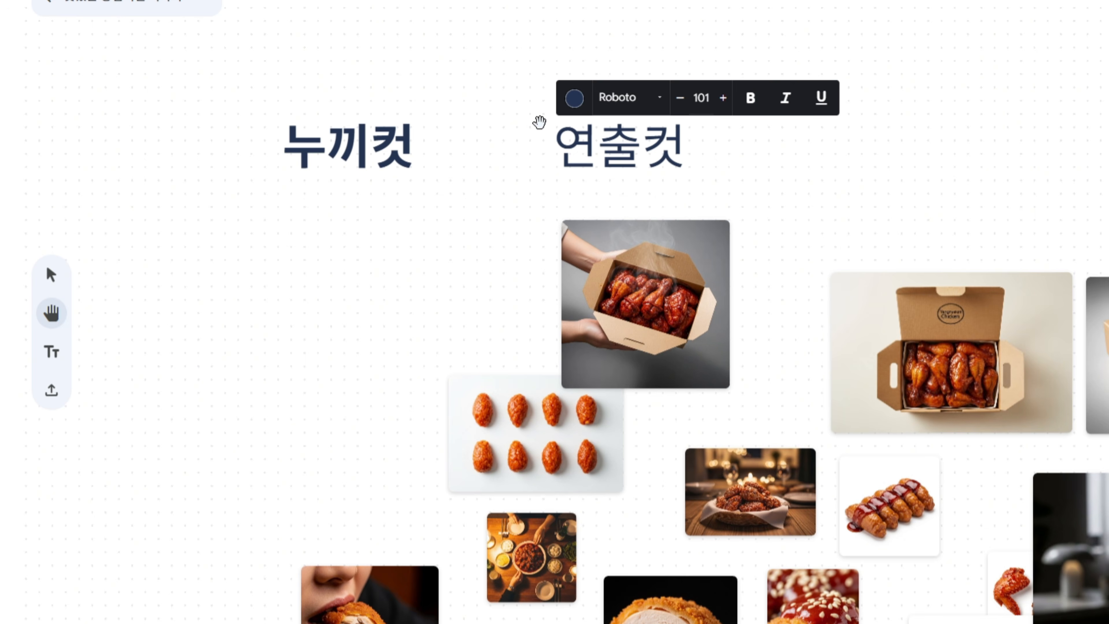
# Make the 연출컷 heading text bold
pyautogui.hotkey('ctrl', 'a')
pyautogui.click(755, 105)
pyautogui.click(735, 178)
pyautogui.click(616, 161)
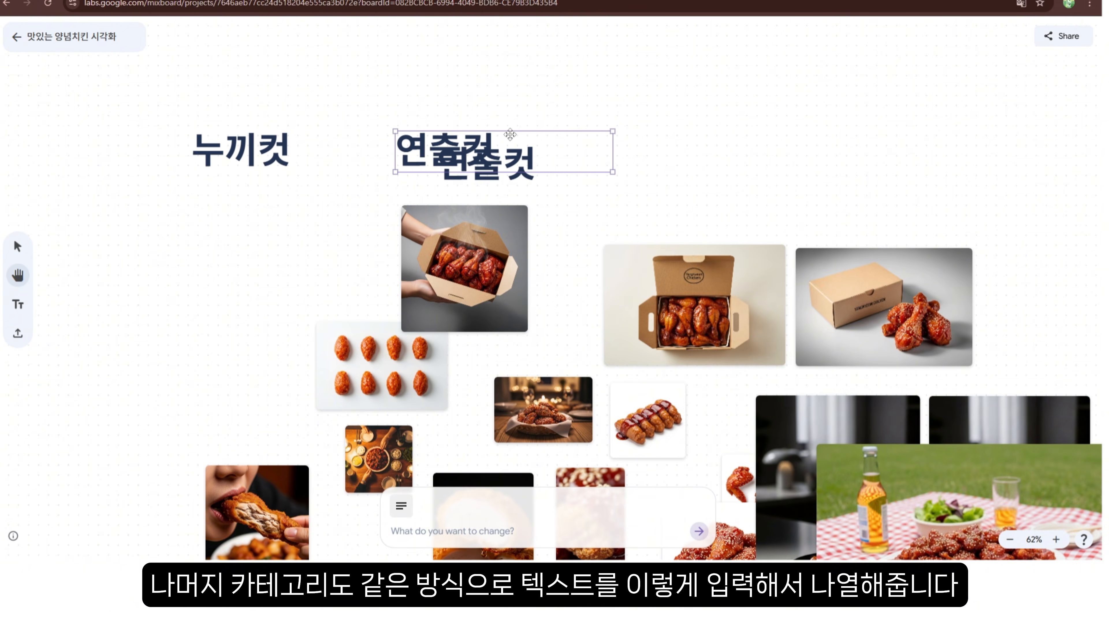
# Duplicate the heading, move the copy to the right, and retitle it 디테일컷
pyautogui.click(510, 124)
pyautogui.click(509, 148)
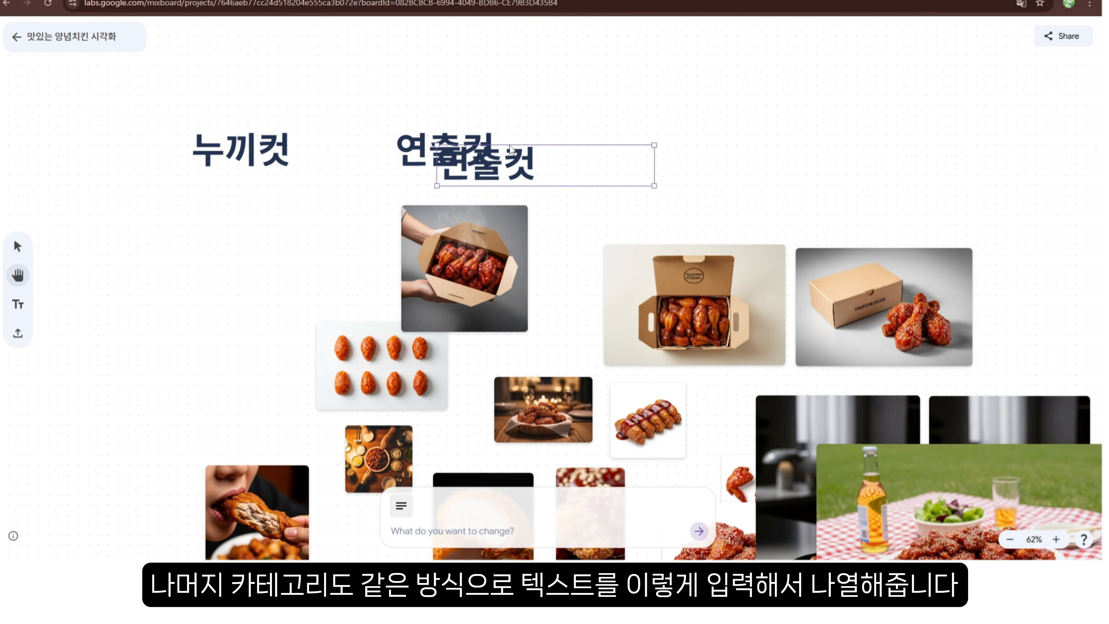
pyautogui.moveTo(509, 148); pyautogui.dragTo(681, 134)
pyautogui.doubleClick(650, 147)
pyautogui.write('서')
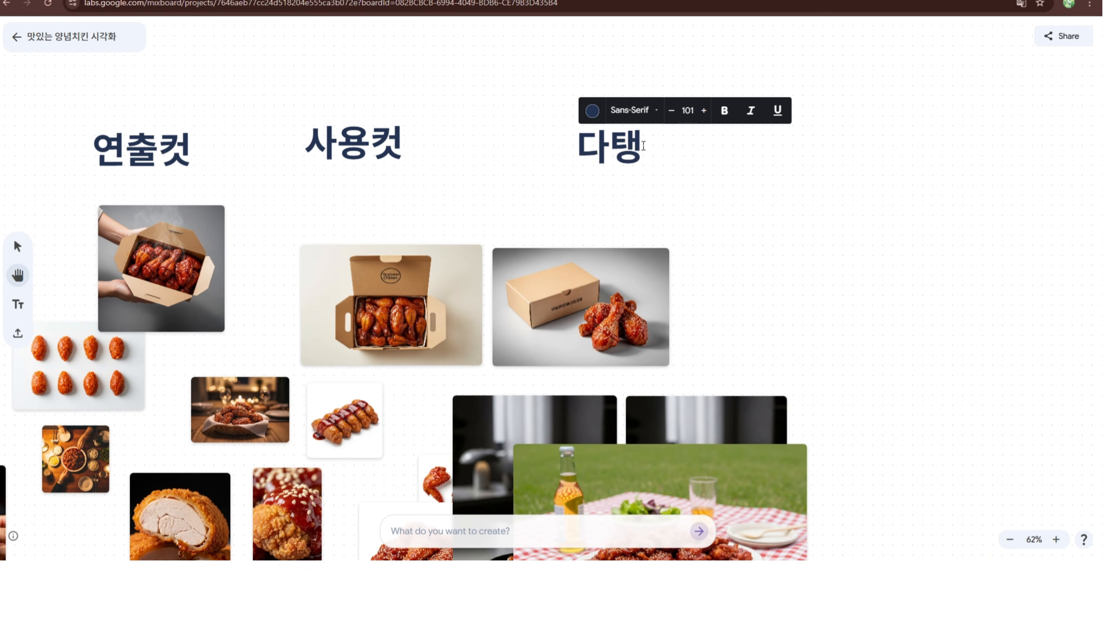
pyautogui.write('일컷')
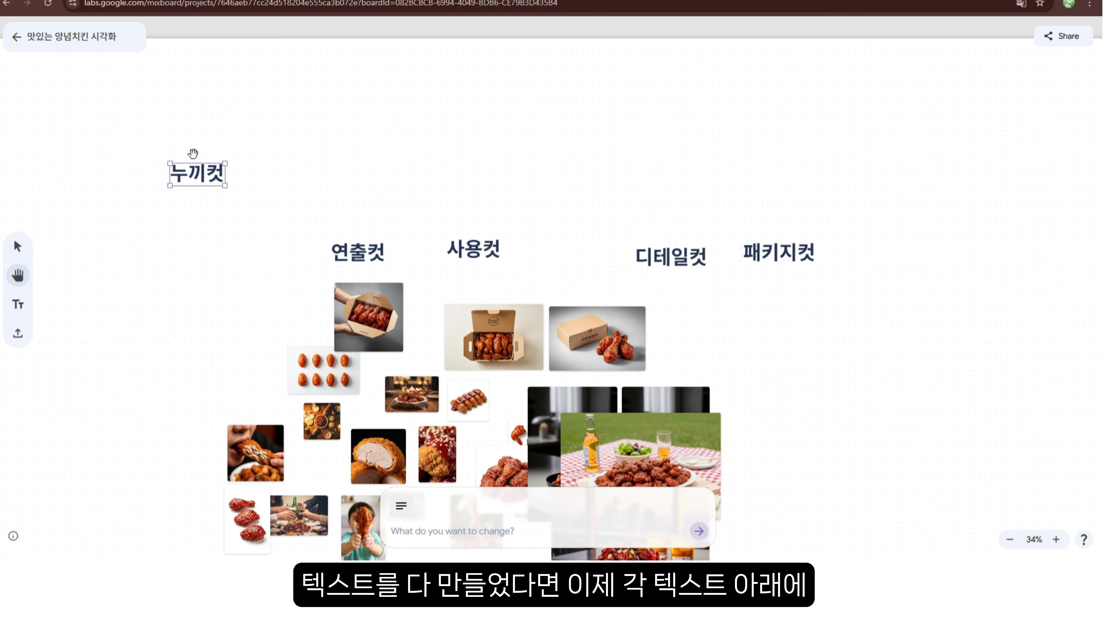
# Move the seasoned-chicken cutout image to the top-left area and delete the whole roast-chicken image
pyautogui.scroll(5, 193, 153)
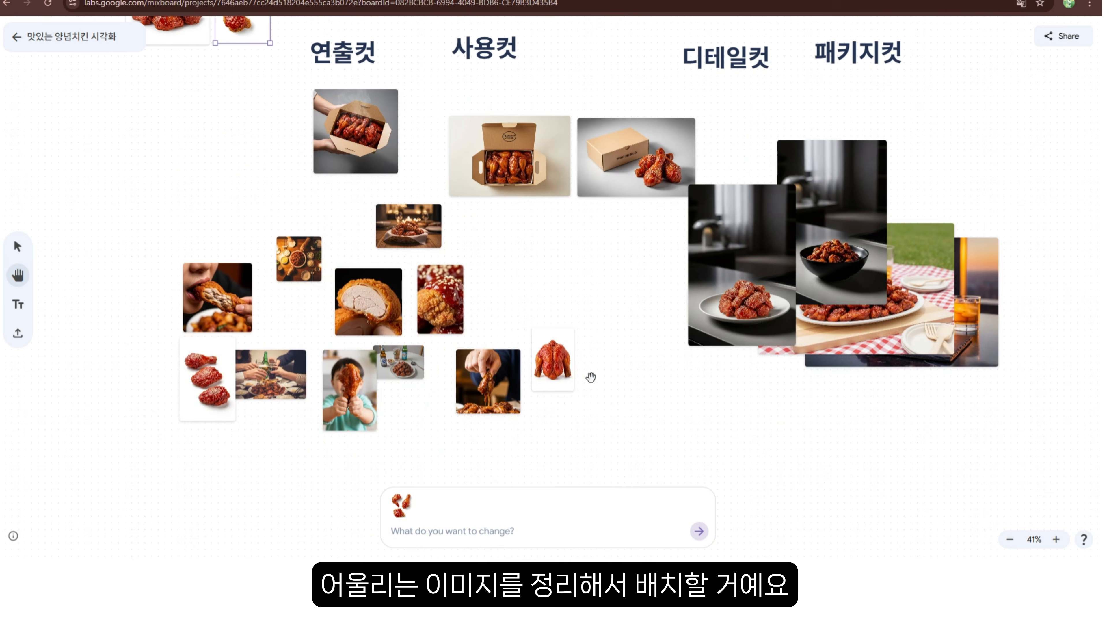
pyautogui.moveTo(585, 380); pyautogui.dragTo(203, 162)
pyautogui.scroll(3, 203, 163)
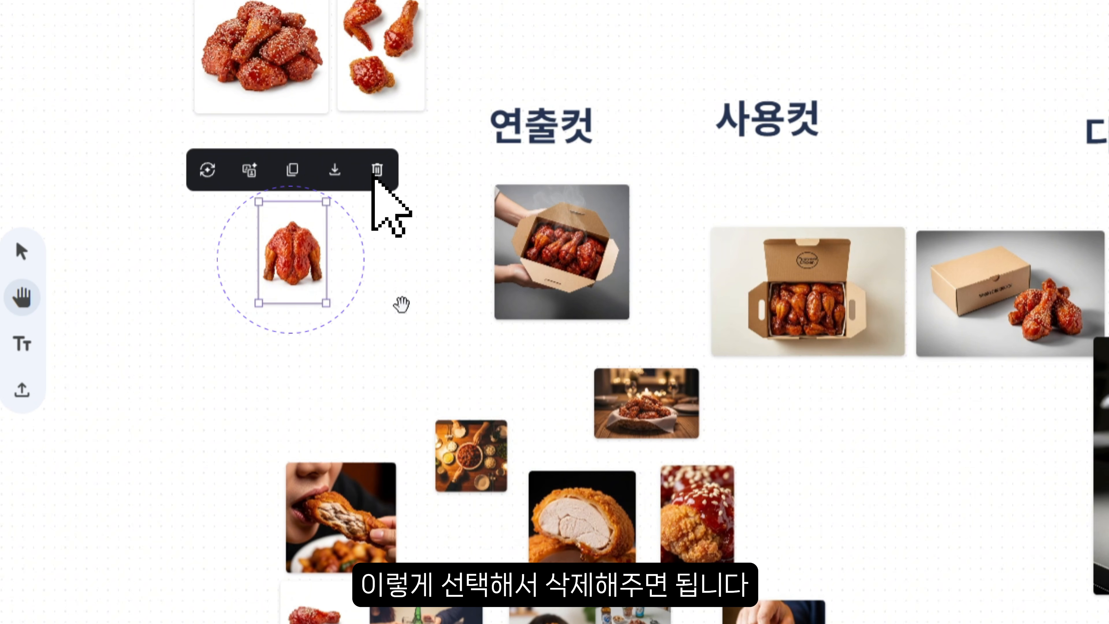
pyautogui.press('Delete')
# Sort the cutout images under 누끼컷, the staged scene images under 연출컷, and package shots under 패키지컷
pyautogui.moveTo(321, 622); pyautogui.dragTo(519, 27)
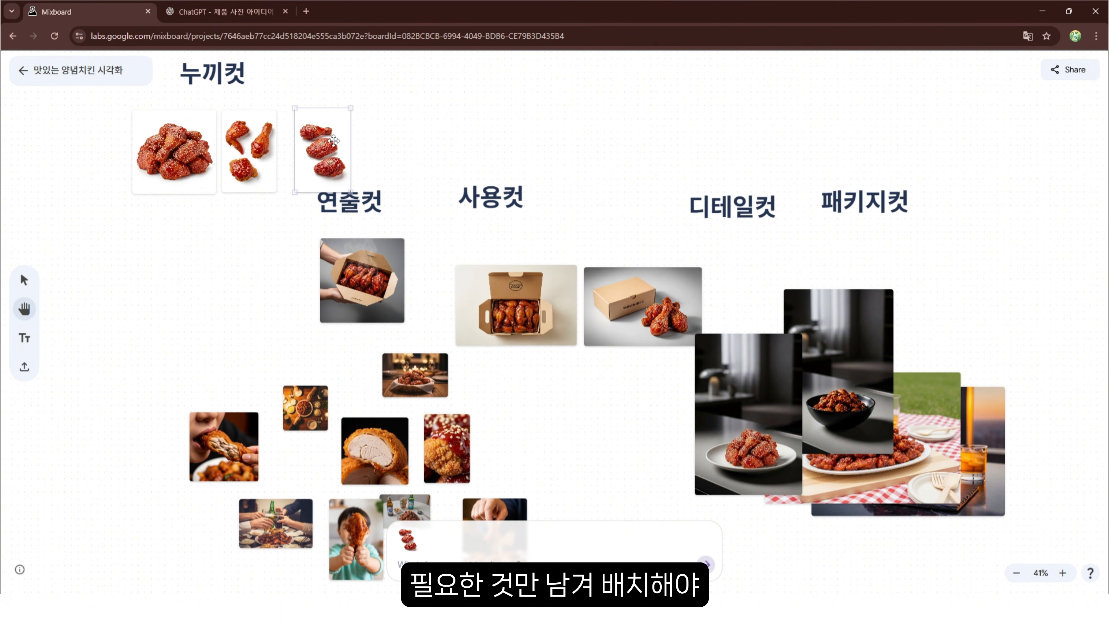
pyautogui.moveTo(334, 141); pyautogui.dragTo(320, 143)
pyautogui.scroll(2, 320, 143)
pyautogui.moveTo(374, 305); pyautogui.dragTo(475, 176)
pyautogui.moveTo(491, 312); pyautogui.dragTo(693, 201)
pyautogui.scroll(-2, 694, 201)
pyautogui.moveTo(748, 414); pyautogui.dragTo(436, 181)
pyautogui.moveTo(489, 264); pyautogui.dragTo(433, 206)
pyautogui.moveTo(838, 371); pyautogui.dragTo(492, 196)
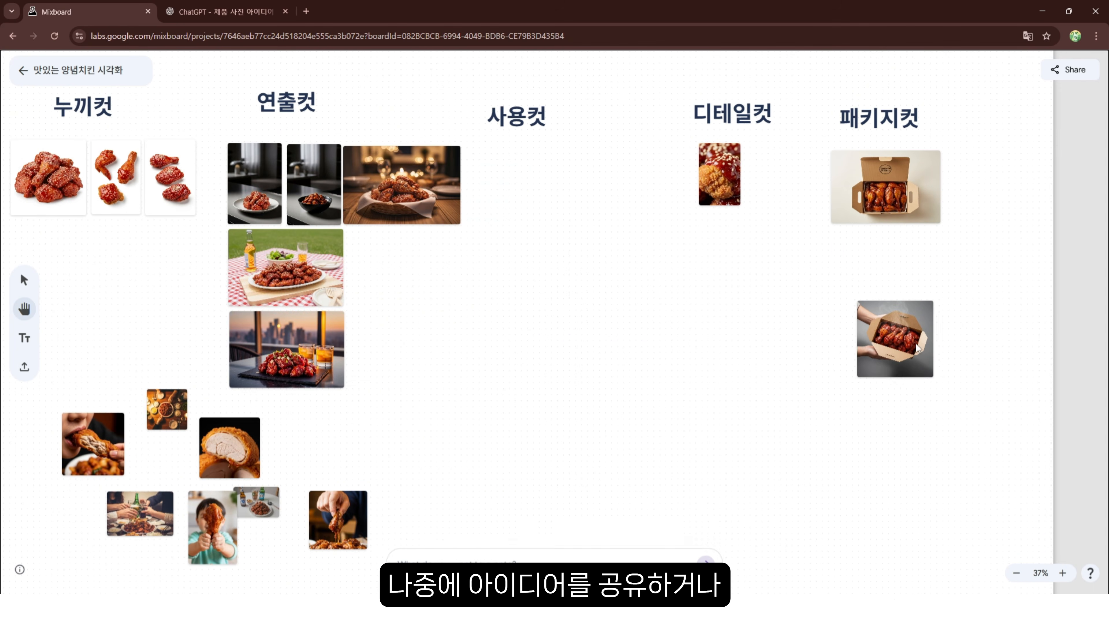
# Move the eating and table-scene images into the 사용컷 column and align the package shots
pyautogui.moveTo(917, 348); pyautogui.dragTo(903, 285)
pyautogui.moveTo(338, 520); pyautogui.dragTo(590, 368)
pyautogui.moveTo(212, 527); pyautogui.dragTo(510, 186)
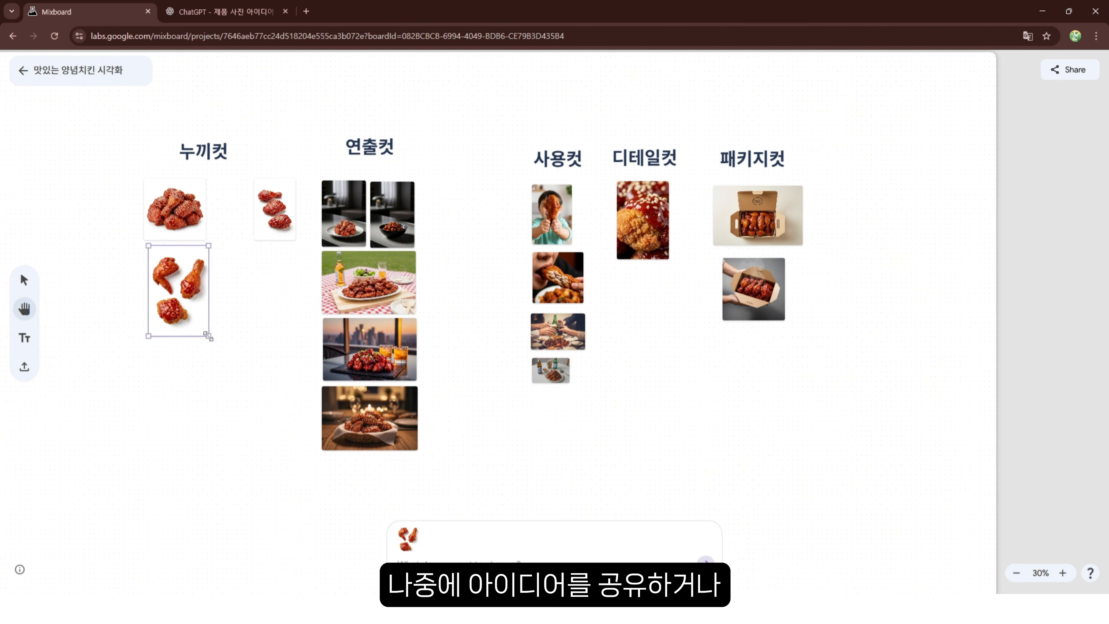
pyautogui.moveTo(179, 288); pyautogui.dragTo(176, 388)
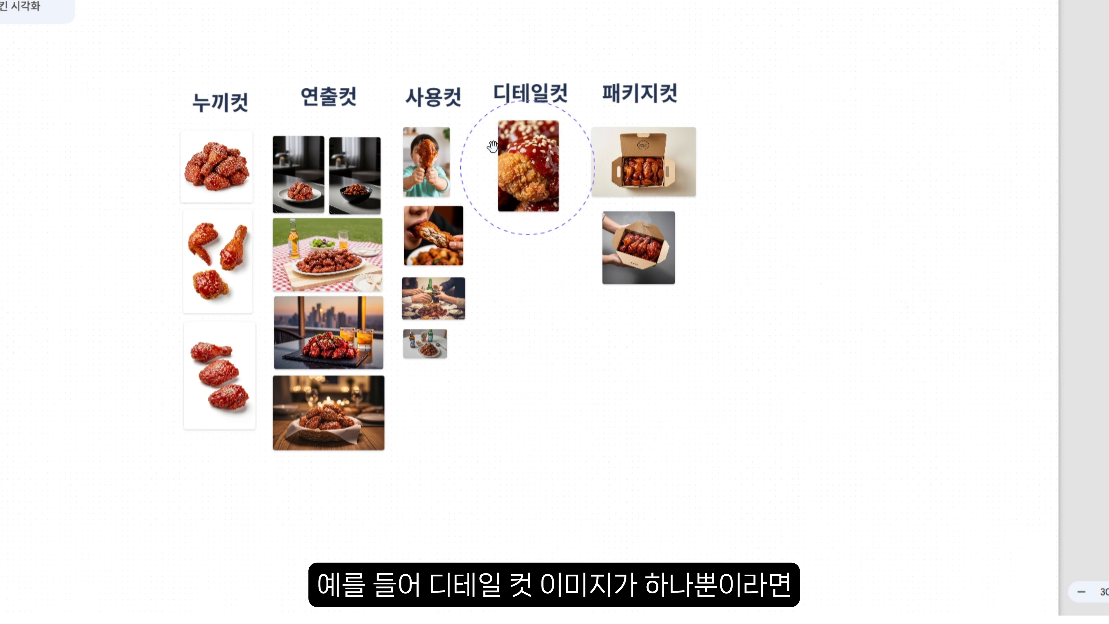
# Select the detail image to generate variations and place the new images under the 디테일컷 heading
pyautogui.click(518, 148)
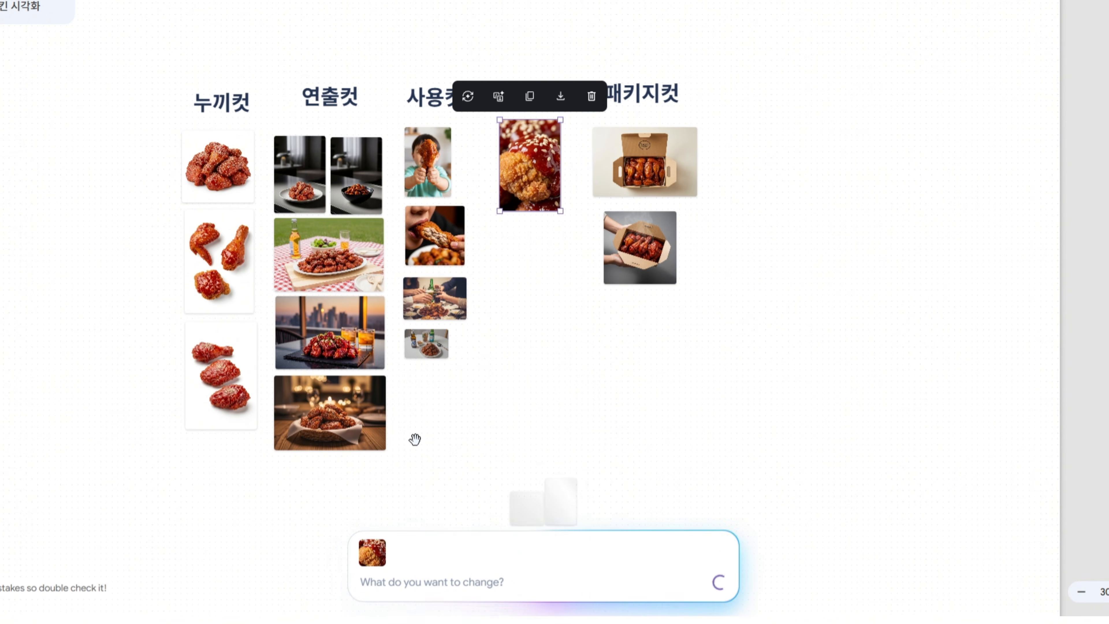
pyautogui.moveTo(528, 507); pyautogui.dragTo(517, 233)
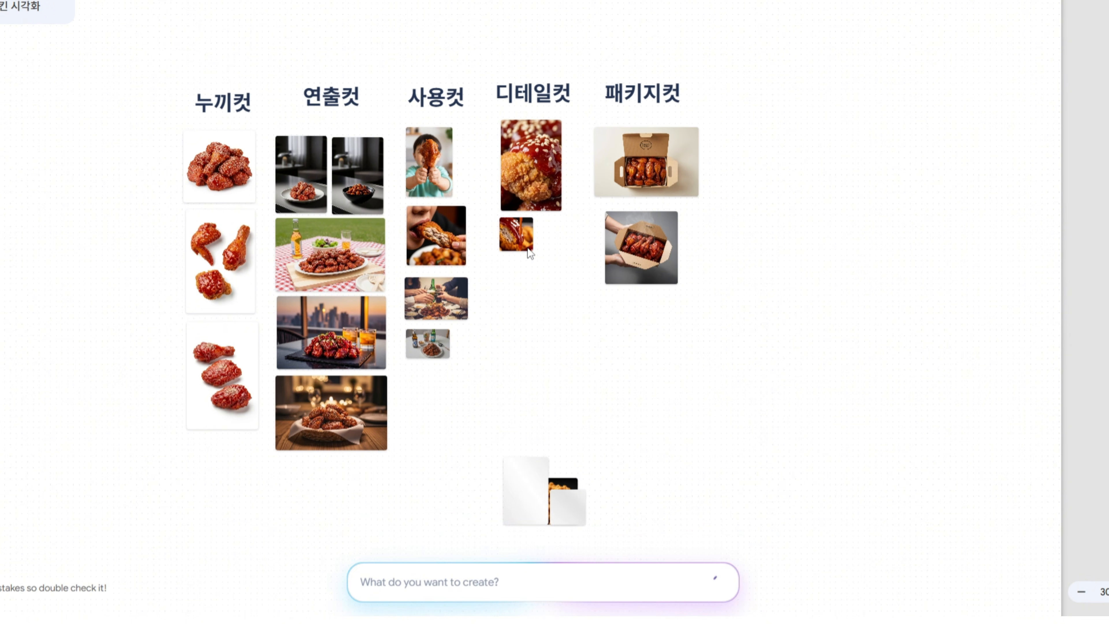
pyautogui.click(524, 488)
pyautogui.moveTo(524, 489); pyautogui.dragTo(523, 324)
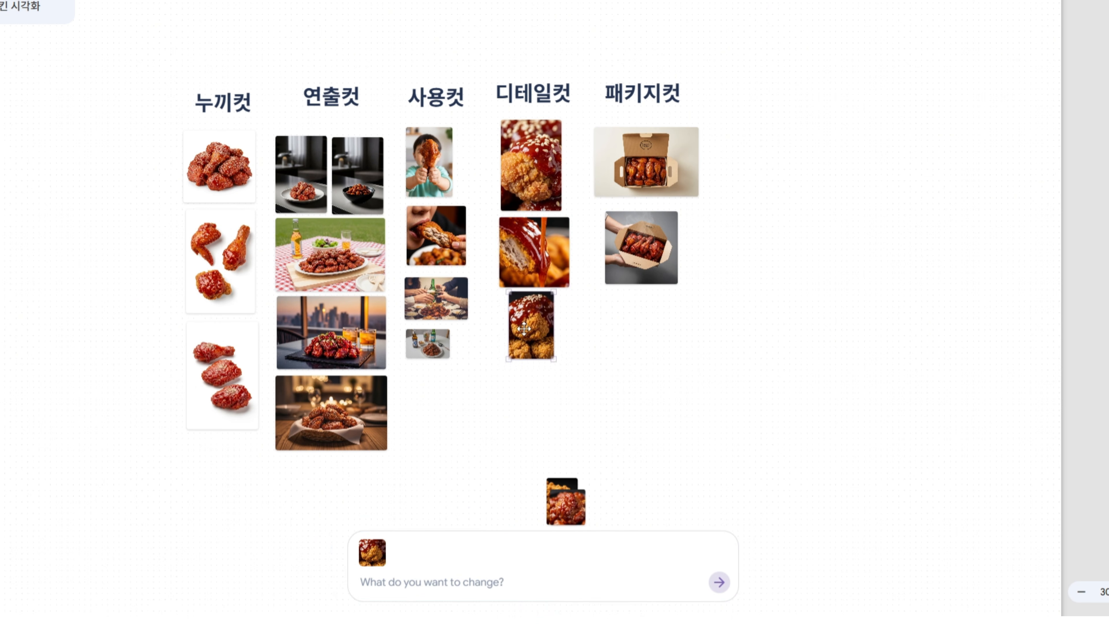
pyautogui.moveTo(567, 507); pyautogui.dragTo(666, 383)
pyautogui.moveTo(639, 345); pyautogui.dragTo(575, 406)
# Stack the remaining generated detail images into the 디테일컷 column
pyautogui.scroll(-1, 565, 454)
pyautogui.moveTo(562, 439); pyautogui.dragTo(520, 439)
pyautogui.moveTo(535, 457); pyautogui.dragTo(578, 512)
pyautogui.click(478, 314)
pyautogui.scroll(3, 468, 280)
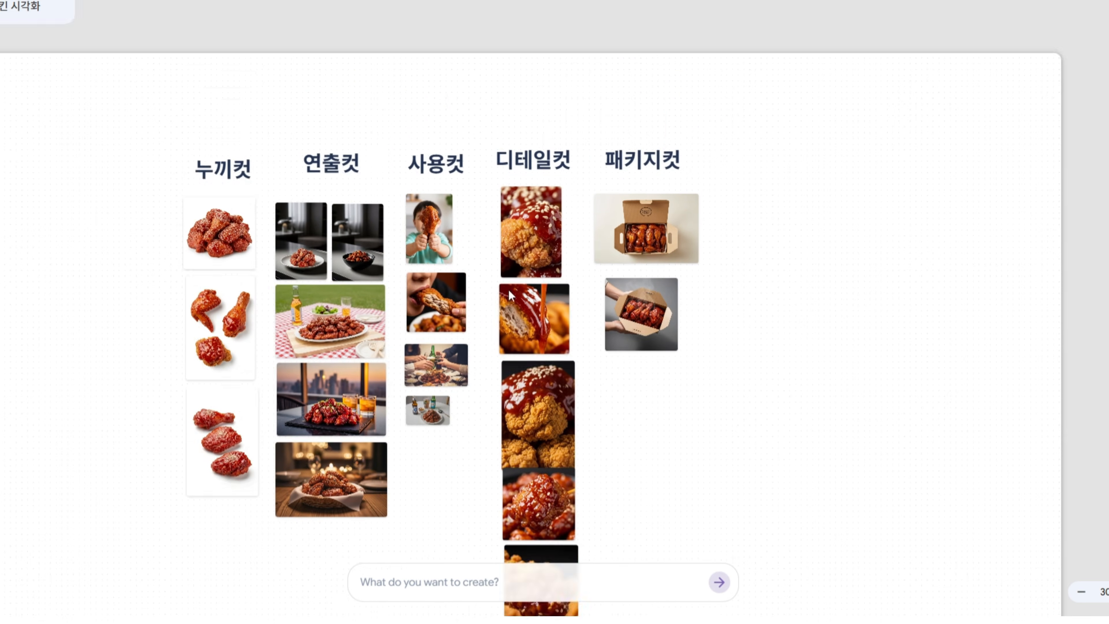
# Upload a sneaker product image onto the canvas beside the 패키지컷 column
pyautogui.scroll(4, 464, 268)
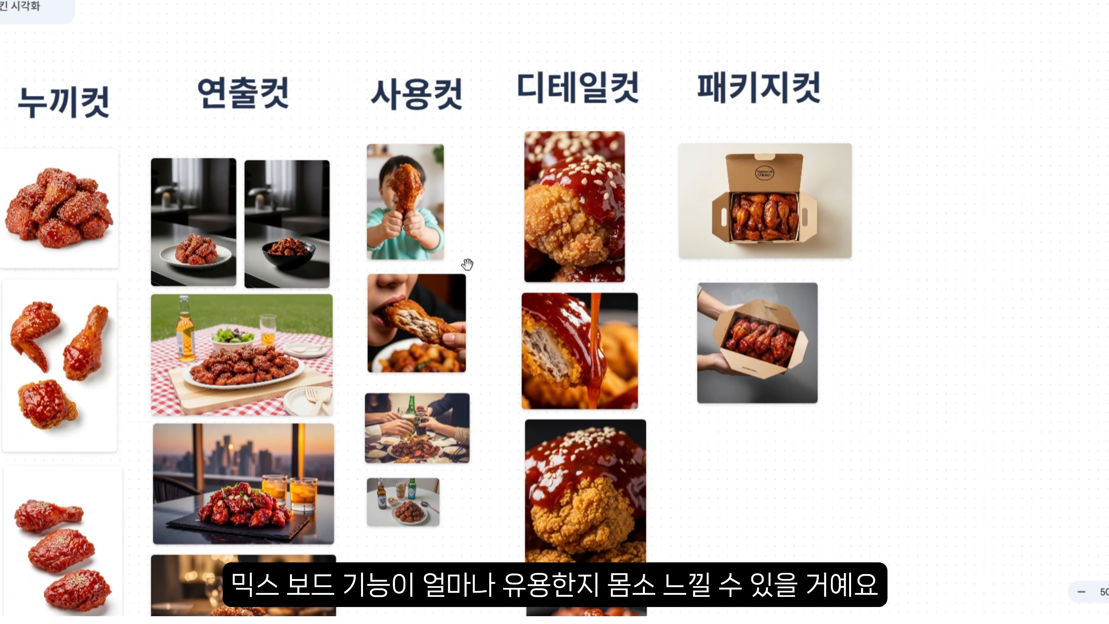
pyautogui.scroll(2, 466, 264)
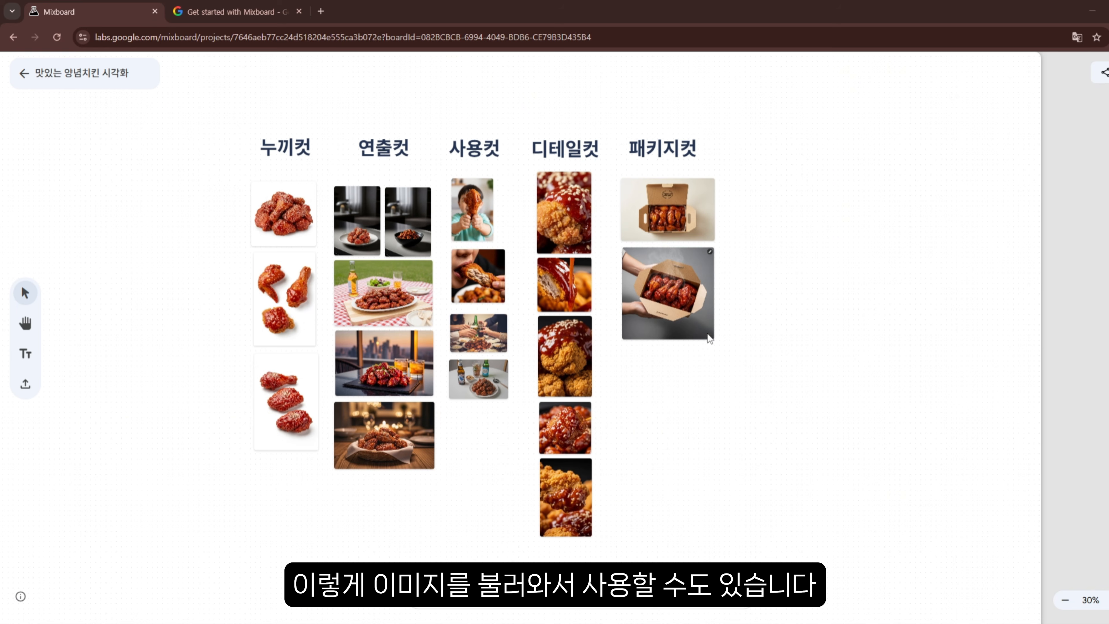
pyautogui.click(729, 410)
pyautogui.scroll(-2, 740, 332)
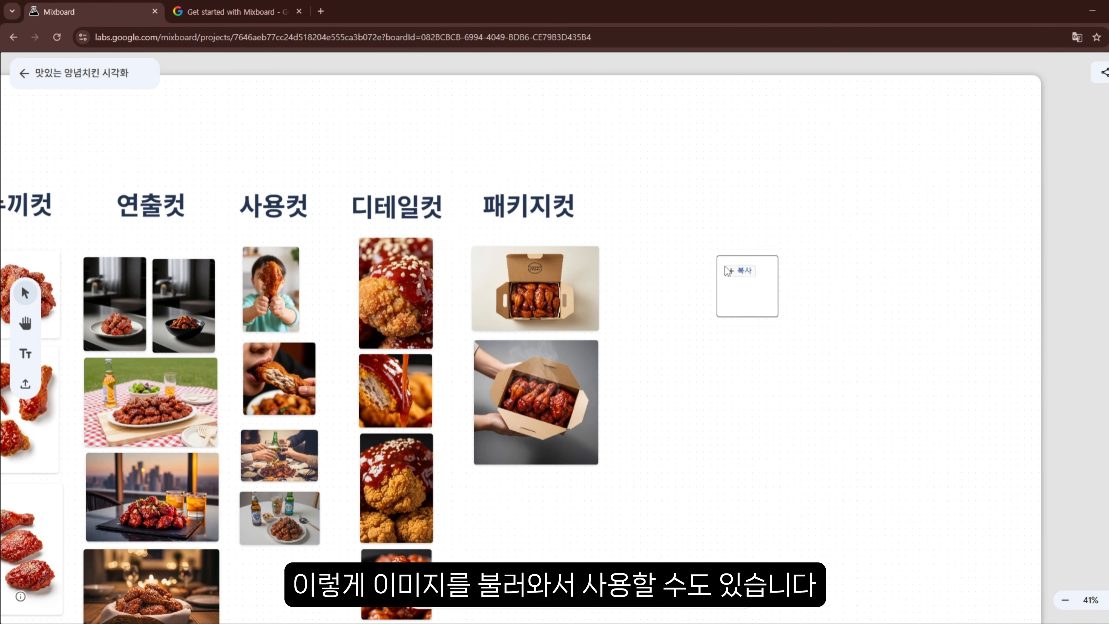
pyautogui.moveTo(717, 257); pyautogui.dragTo(727, 345)
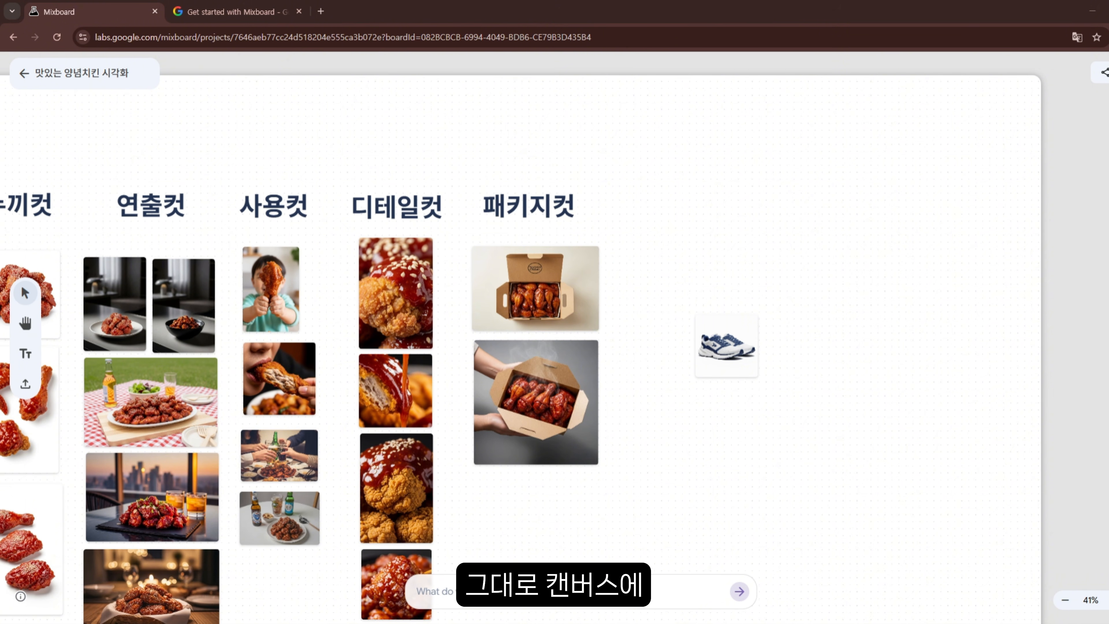
# Enlarge the sneaker image and prompt it to create an image of a model wearing the shoes
pyautogui.click(754, 324)
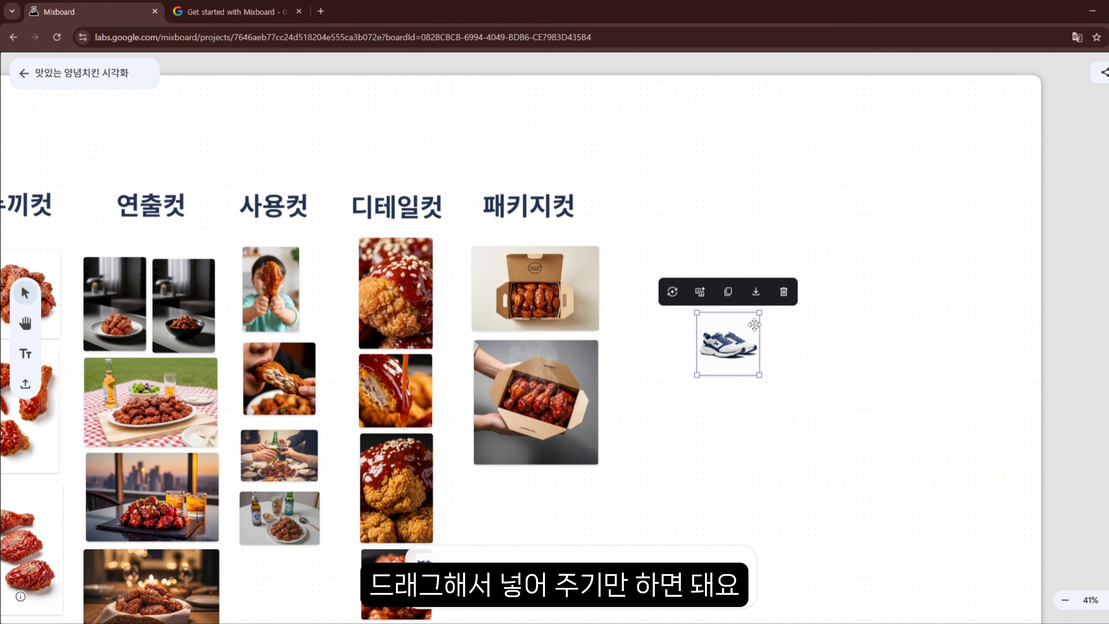
pyautogui.moveTo(758, 314); pyautogui.dragTo(854, 190)
pyautogui.moveTo(812, 258); pyautogui.dragTo(775, 241)
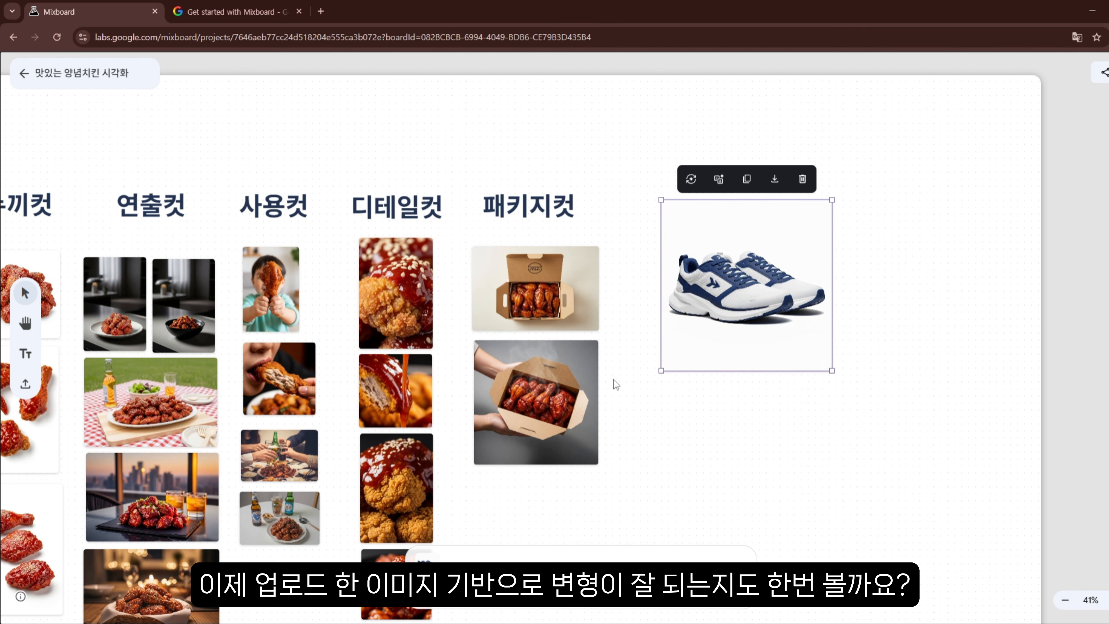
pyautogui.scroll(-2, 659, 364)
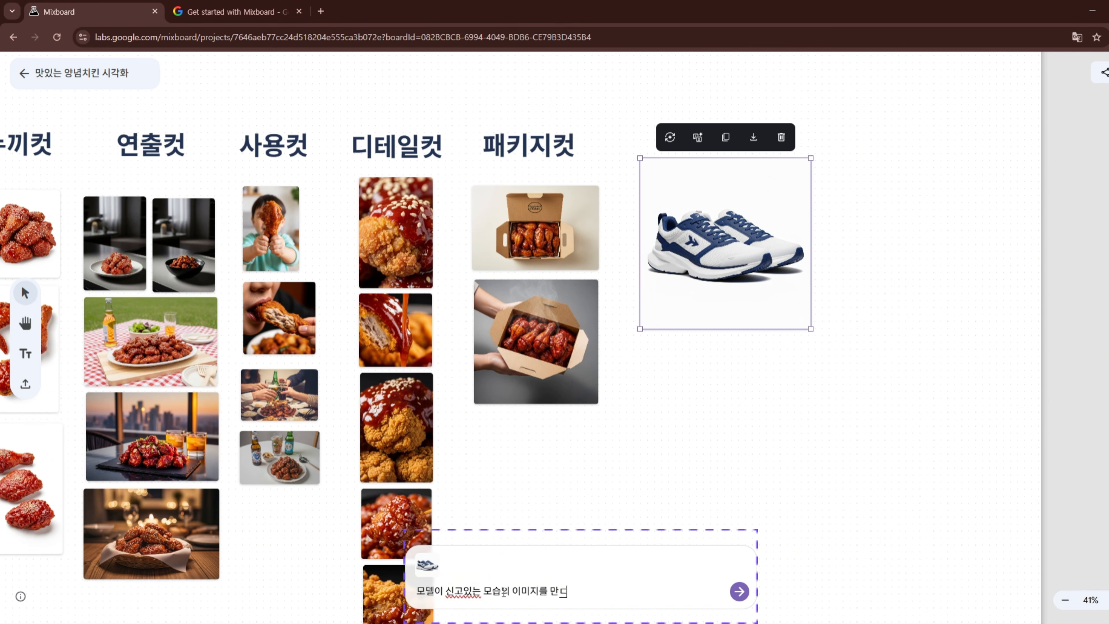
pyautogui.press('Return')
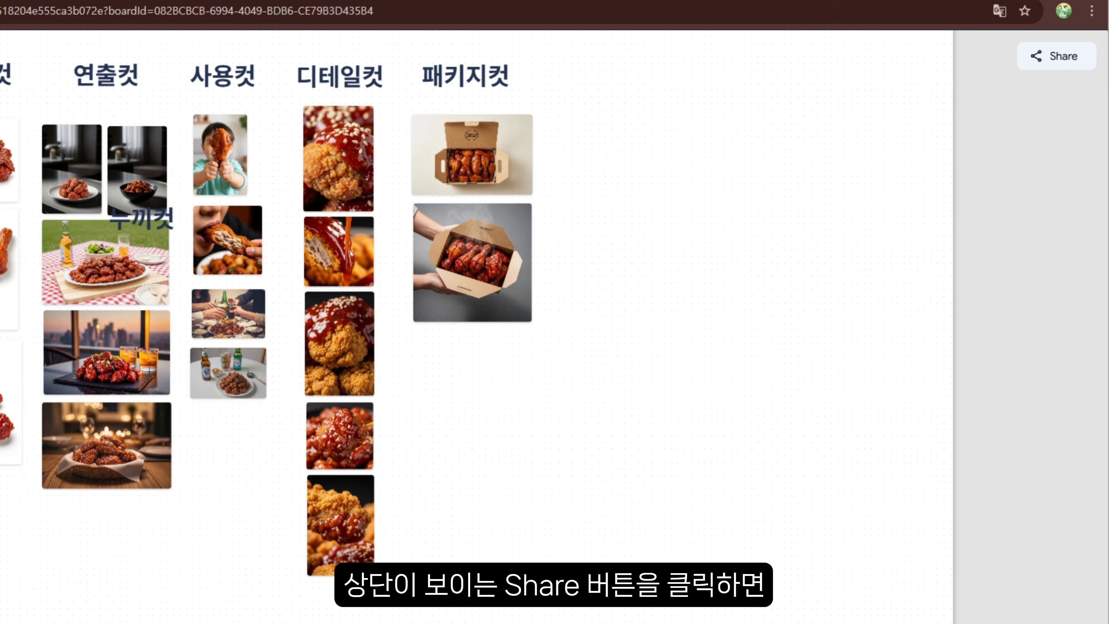
# Open the board's Share dialog and review its link access option
pyautogui.click(1057, 56)
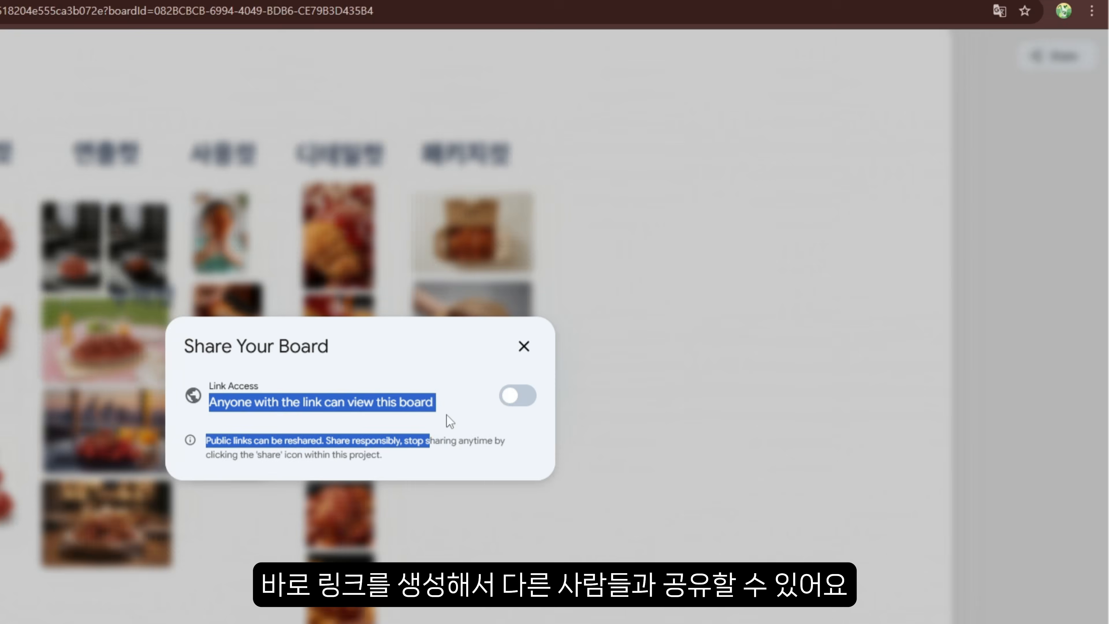
pyautogui.moveTo(447, 416); pyautogui.dragTo(465, 420)
pyautogui.click(432, 401)
pyautogui.click(690, 298)
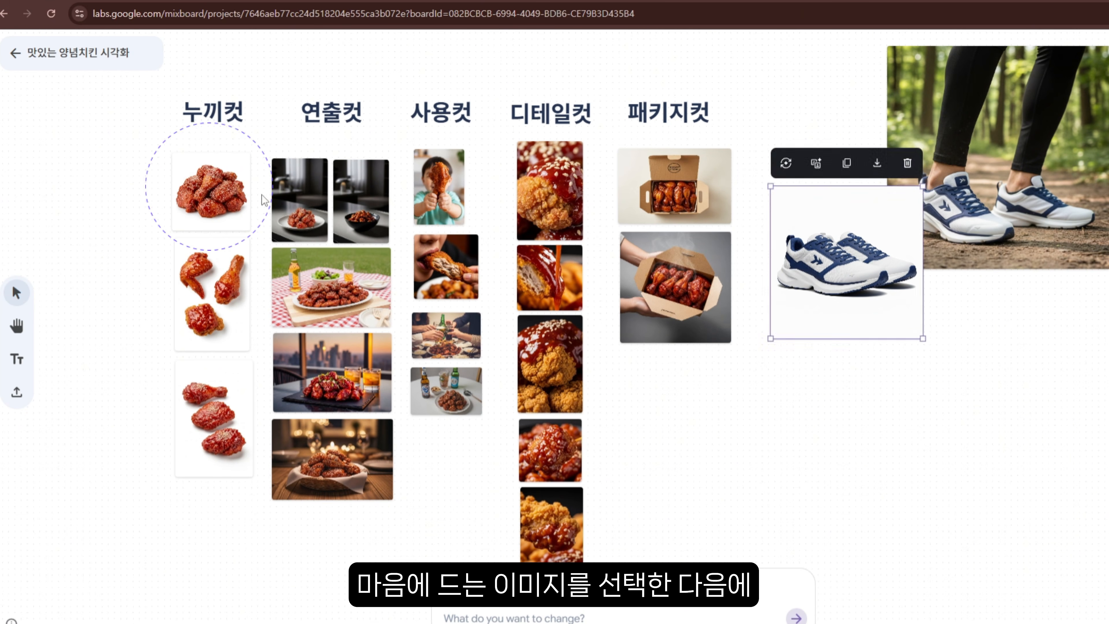
# Download the seasoned-chicken cutout image and the child holding a drumstick image
pyautogui.click(245, 182)
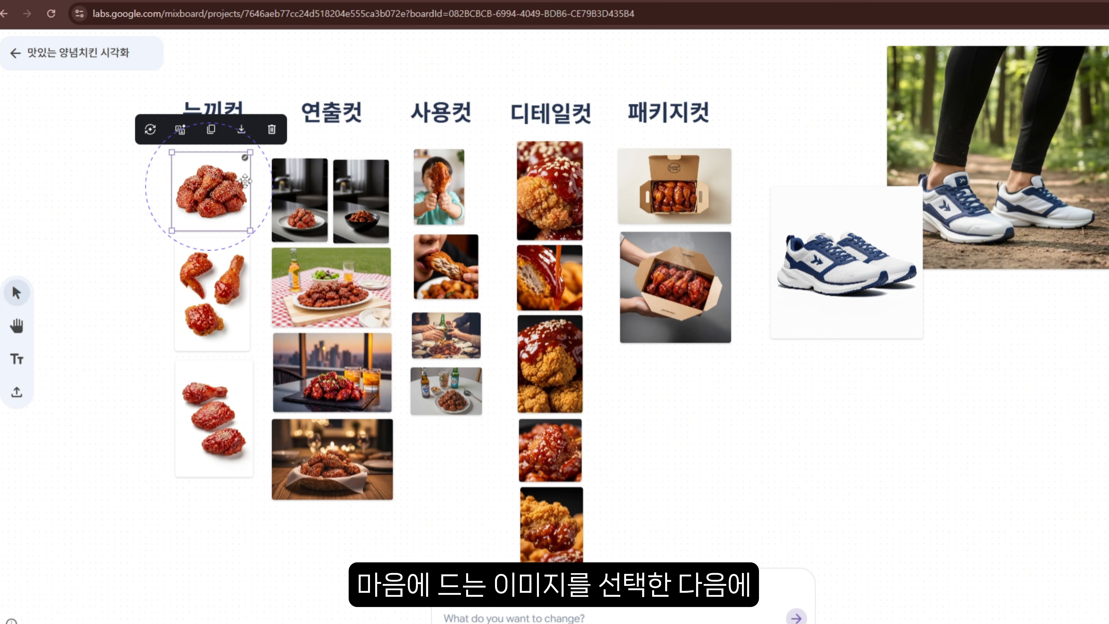
pyautogui.click(242, 130)
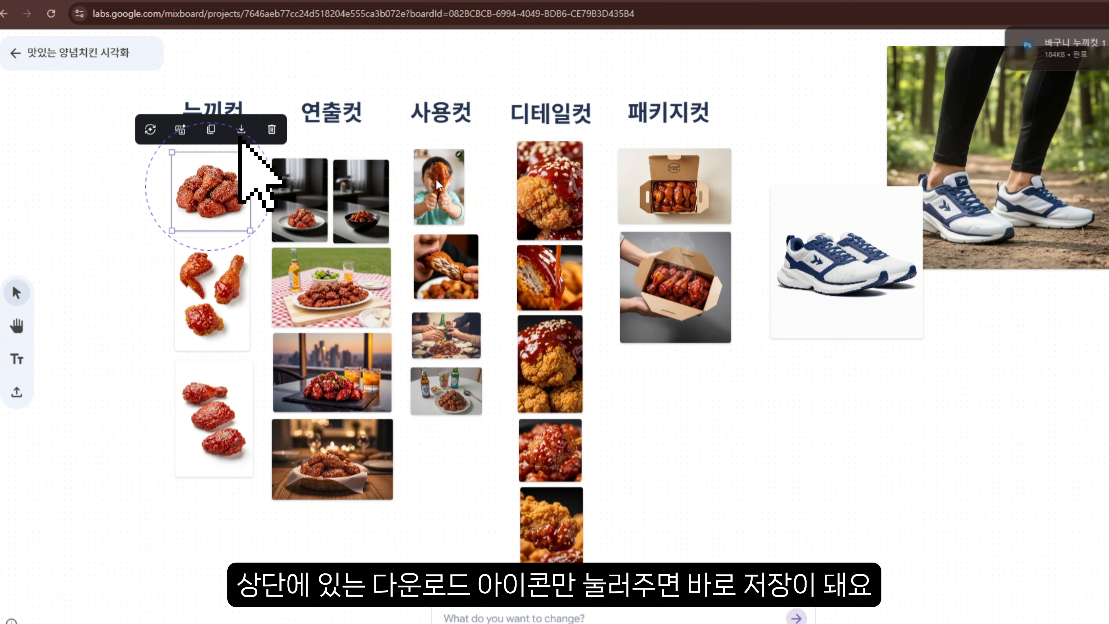
pyautogui.click(461, 178)
pyautogui.click(470, 127)
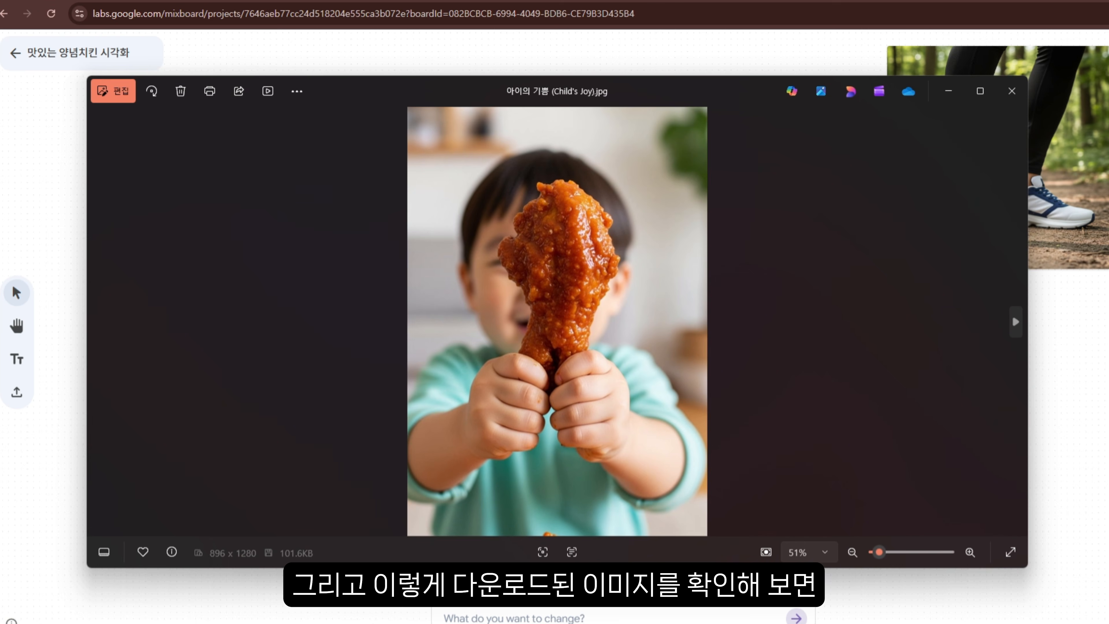
# Open the downloaded images in the photo viewer and compare them side by side
pyautogui.click(859, 623)
pyautogui.click(786, 595)
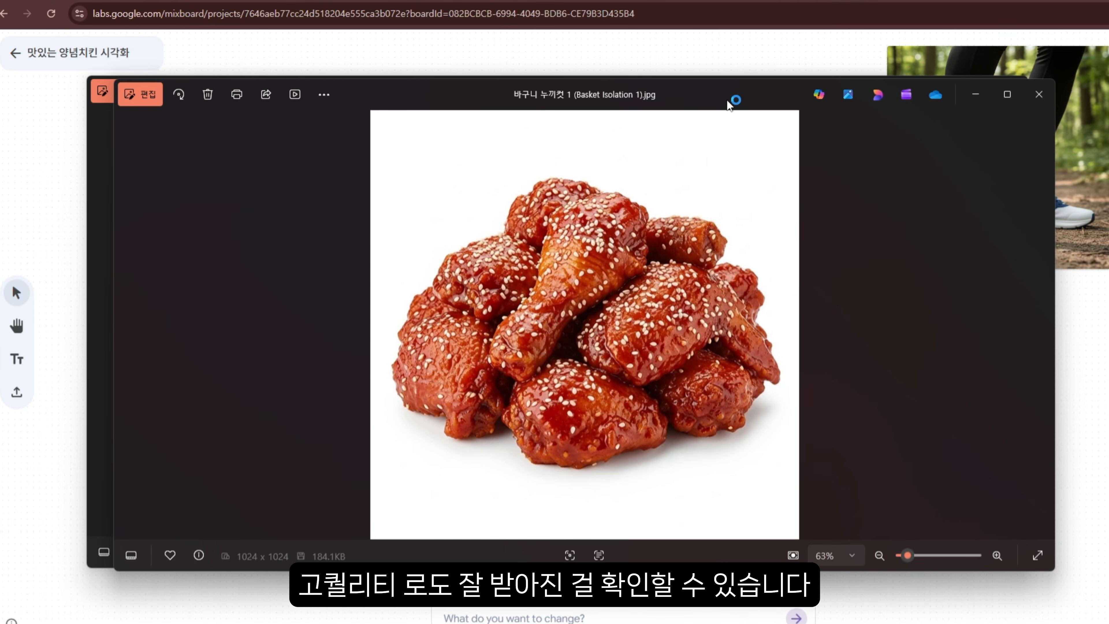
pyautogui.moveTo(729, 105); pyautogui.dragTo(911, 151)
pyautogui.moveTo(354, 85); pyautogui.dragTo(317, 51)
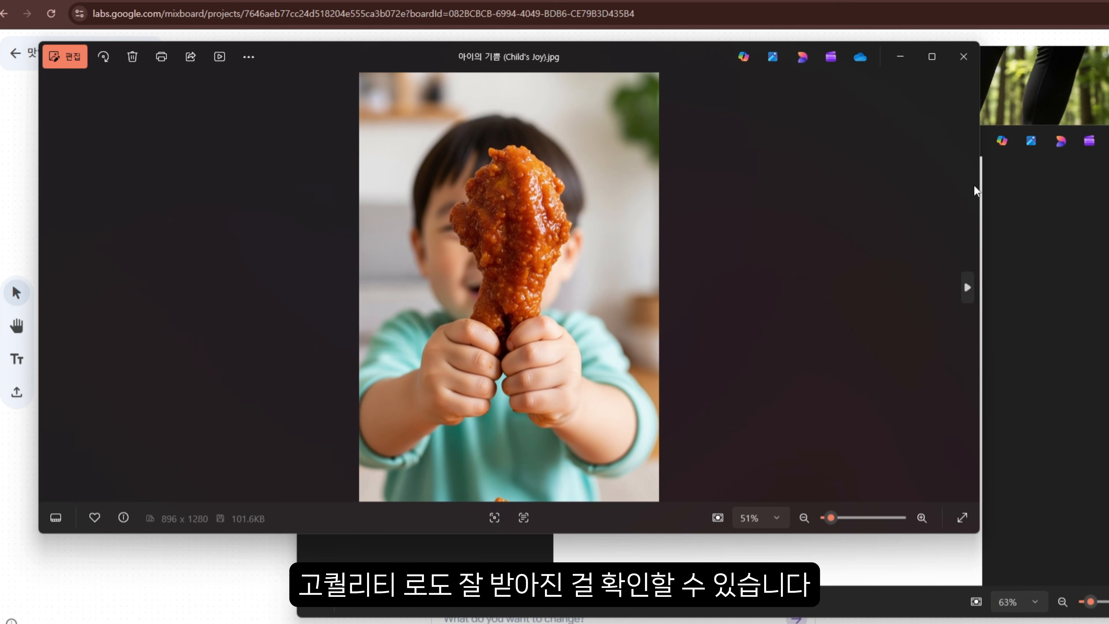
pyautogui.moveTo(978, 183); pyautogui.dragTo(555, 175)
pyautogui.moveTo(652, 149); pyautogui.dragTo(743, 107)
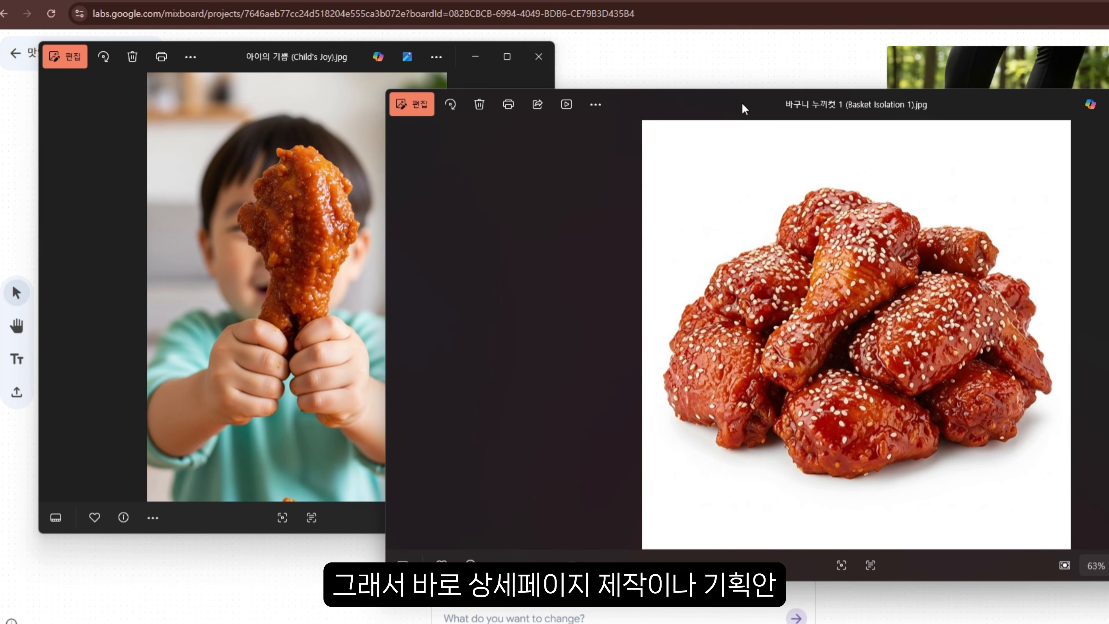
pyautogui.moveTo(382, 163); pyautogui.dragTo(763, 163)
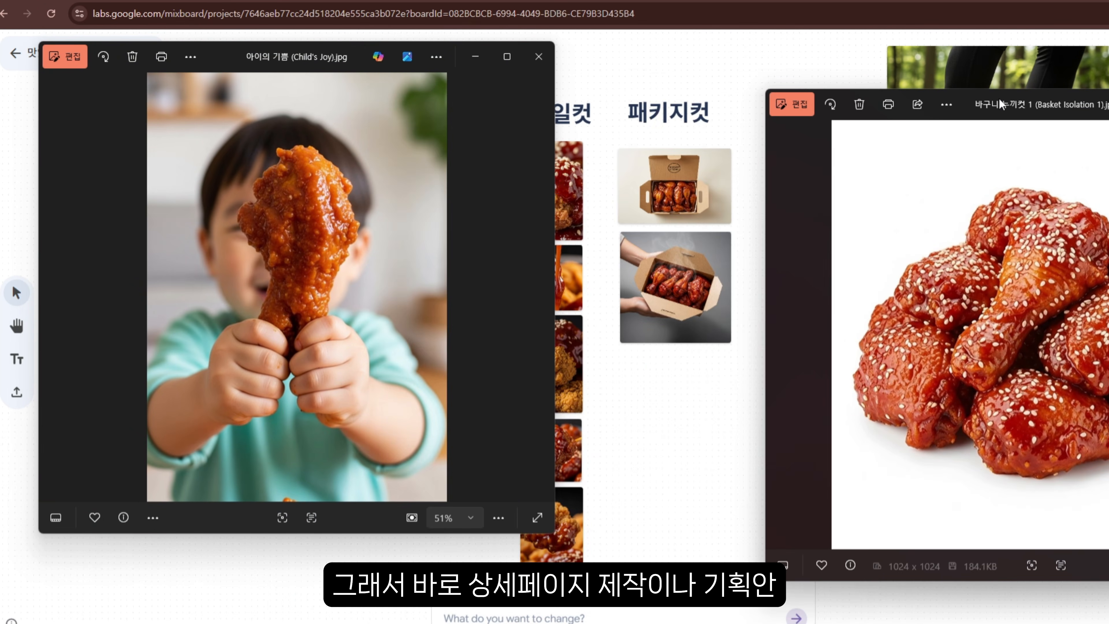
pyautogui.moveTo(980, 98); pyautogui.dragTo(780, 100)
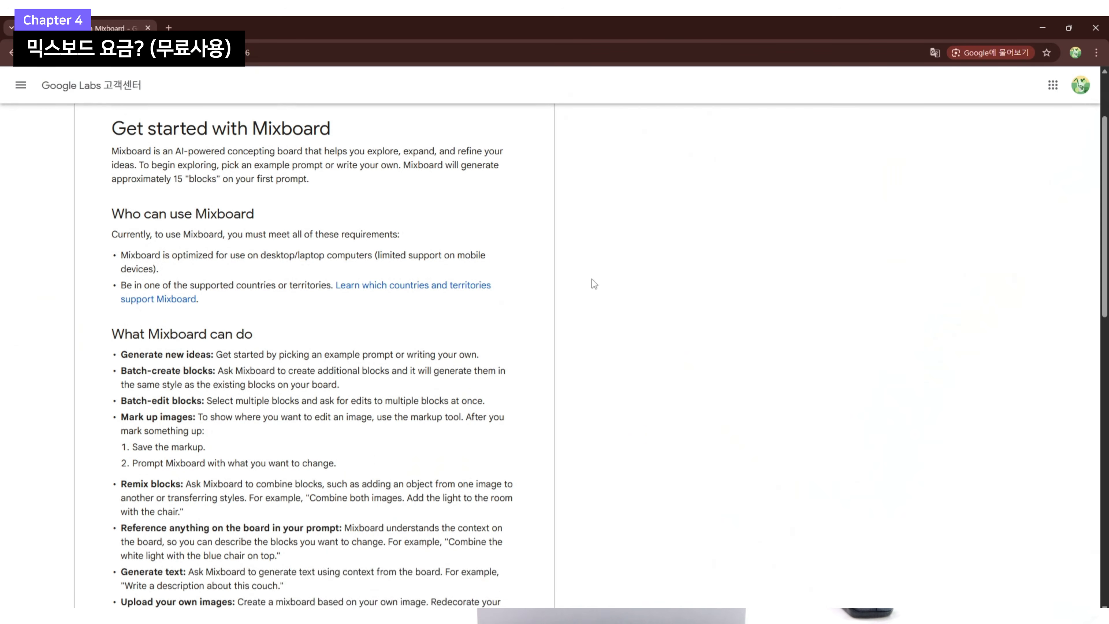
# Read the Mixboard help page's FAQ section on usage limits and sharing
pyautogui.scroll(-1, 592, 279)
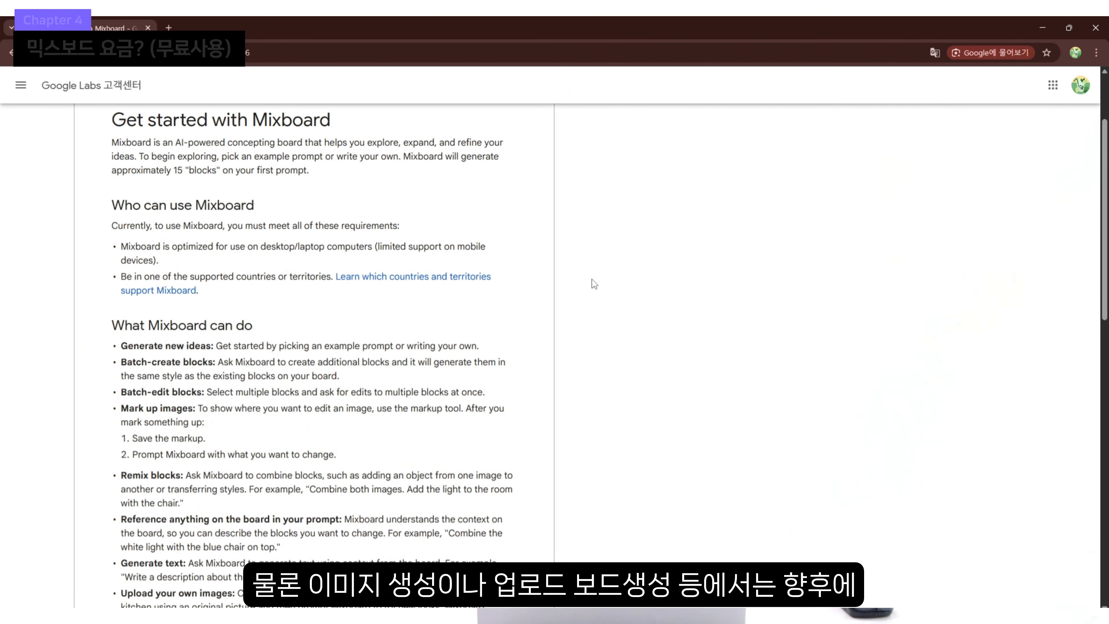
pyautogui.scroll(-8, 591, 279)
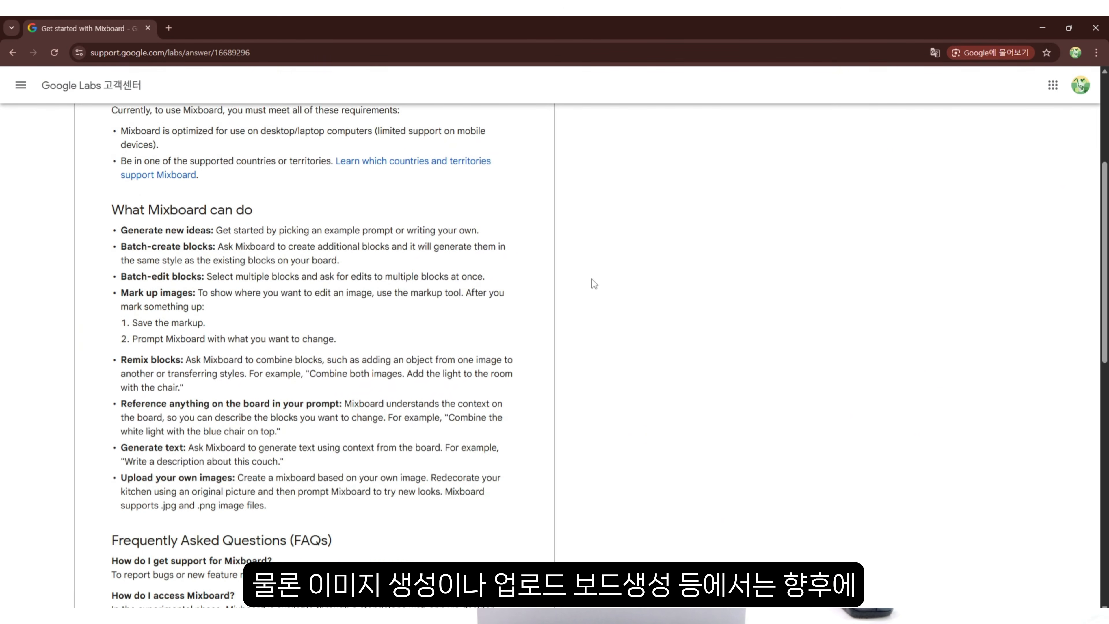
pyautogui.scroll(-4, 592, 284)
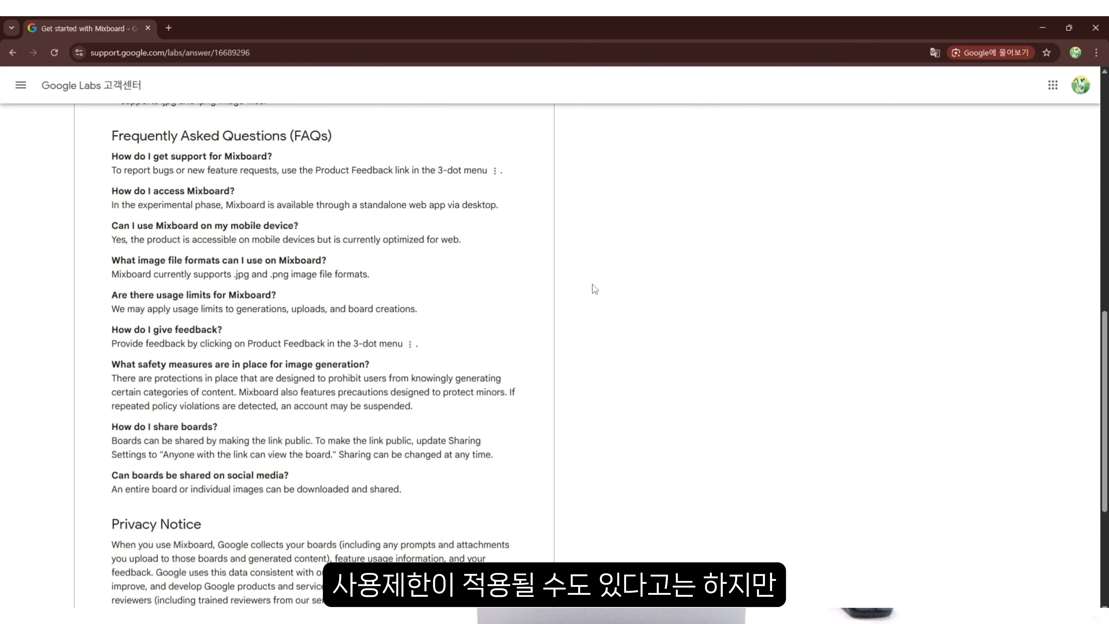
pyautogui.moveTo(98, 147); pyautogui.dragTo(652, 394)
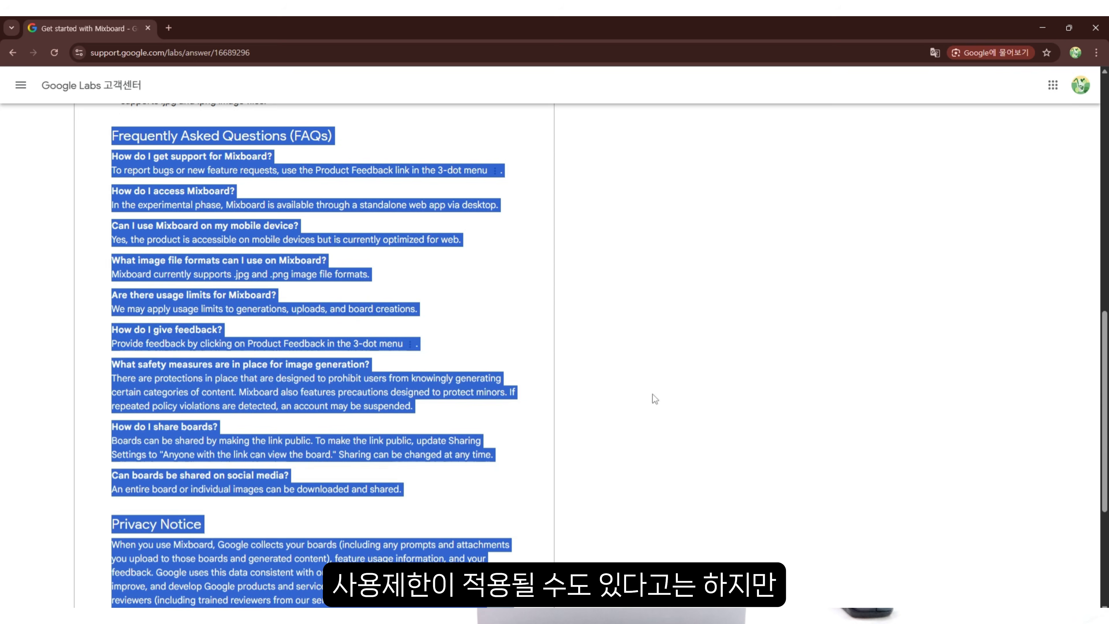
pyautogui.click(377, 325)
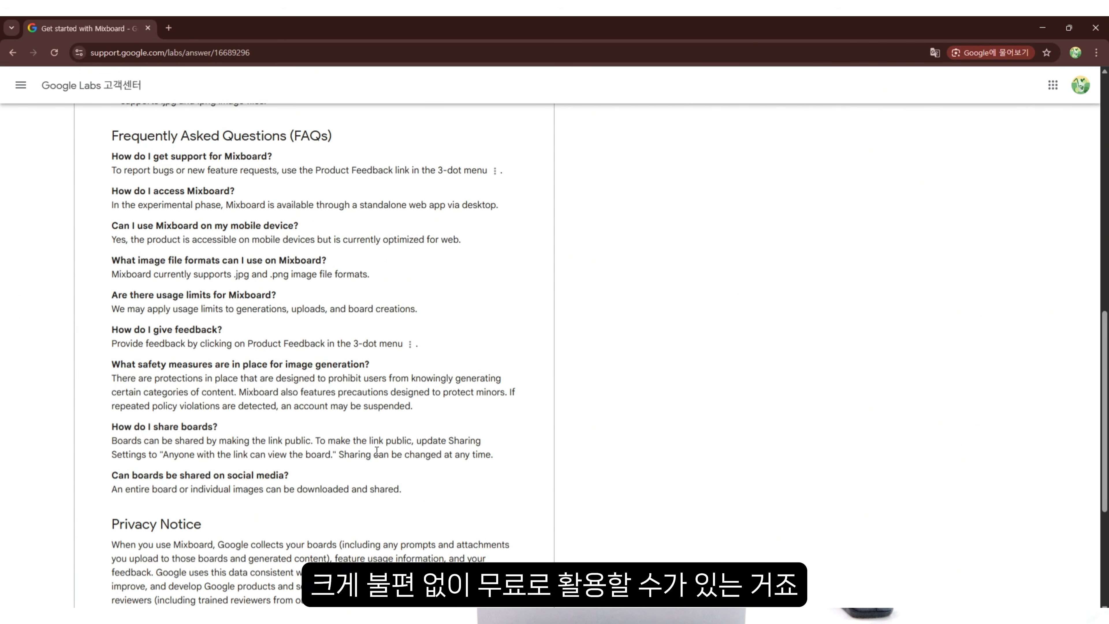
pyautogui.scroll(-1, 378, 453)
pyautogui.scroll(1, 377, 450)
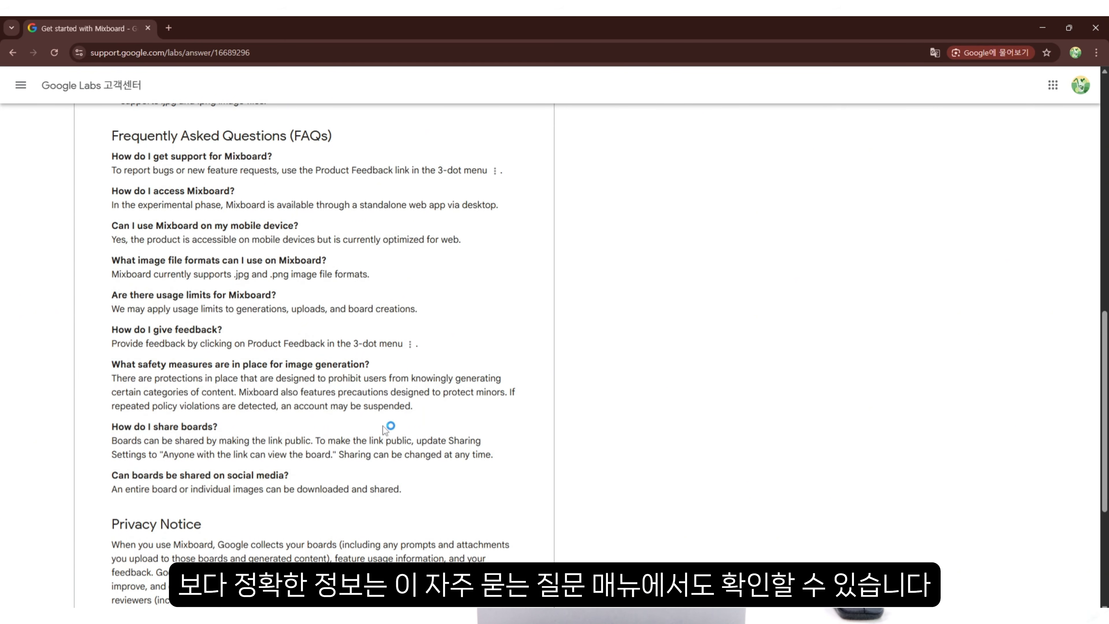
pyautogui.scroll(-5, 474, 453)
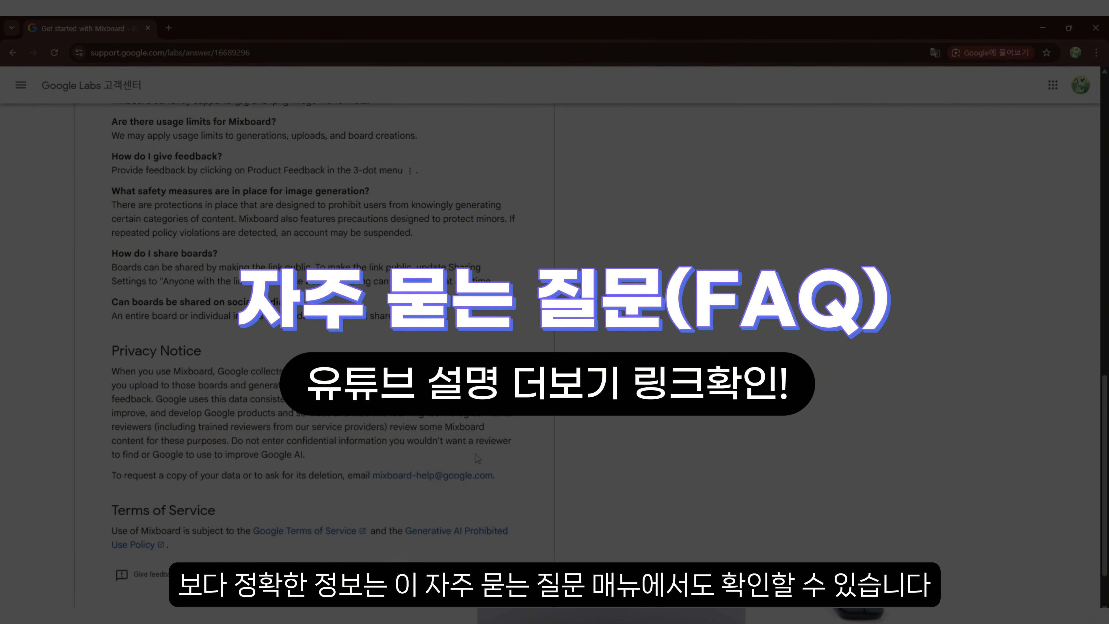
pyautogui.scroll(5, 474, 454)
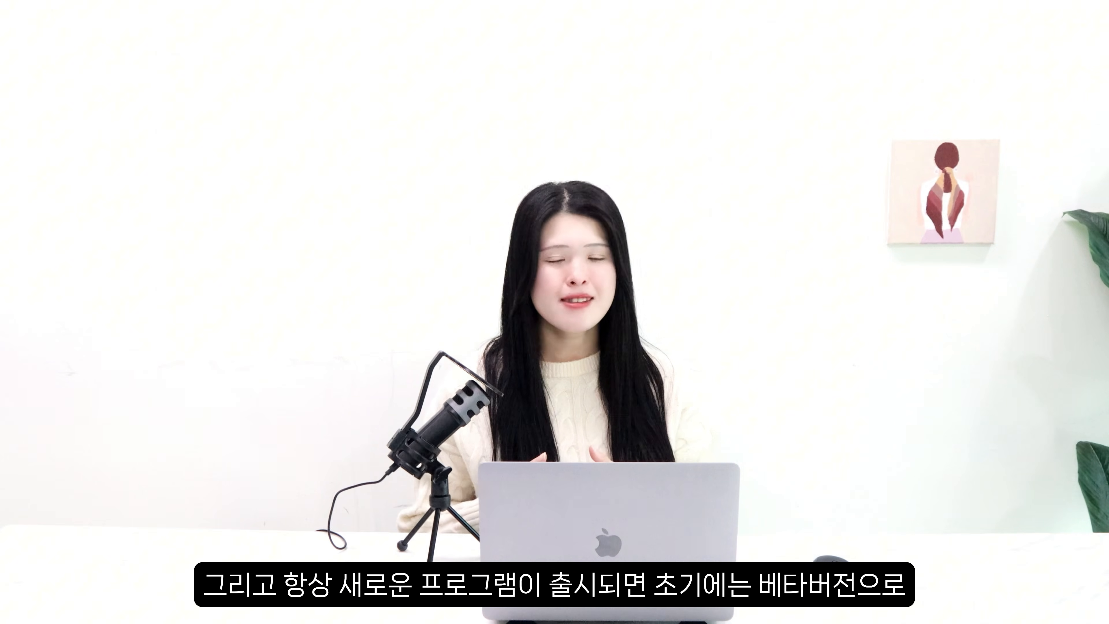